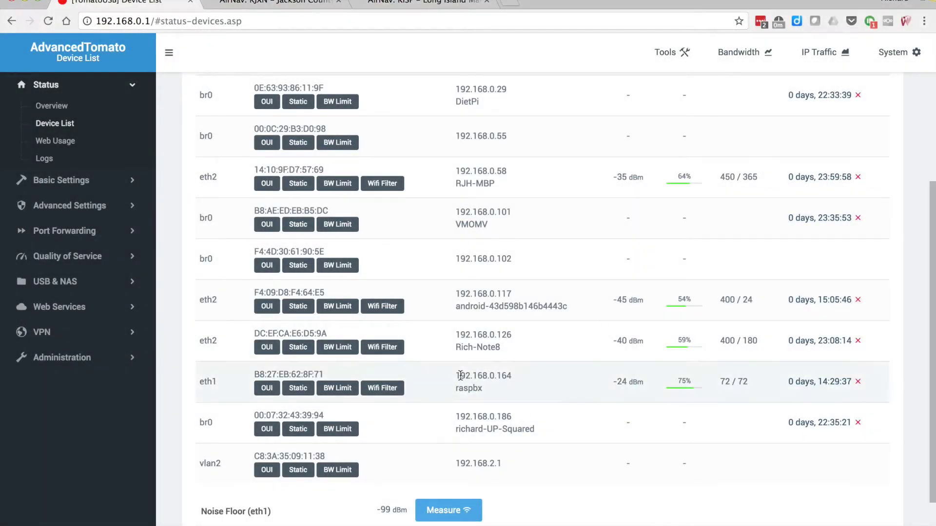
Select the raspbx row's IP address 192.168.0.164 in the router's device list
left_click_drag(454, 377, 517, 381)
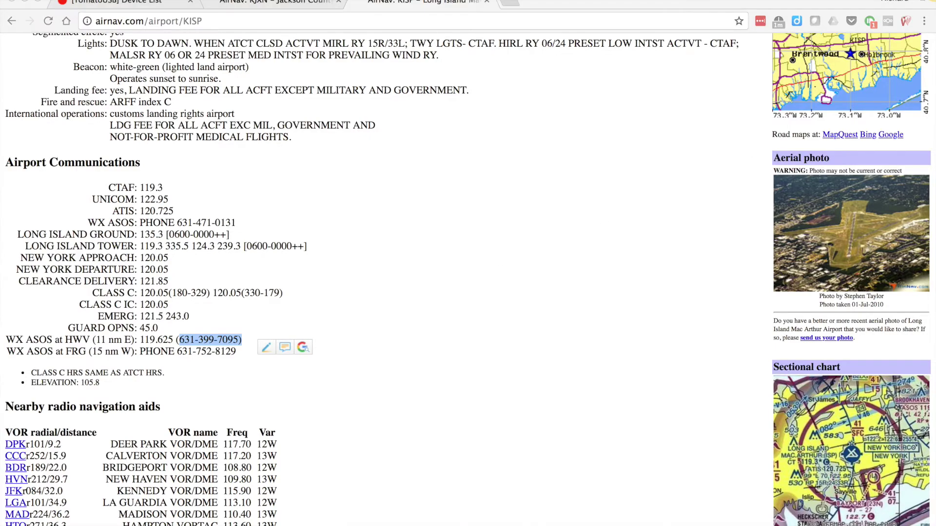
Switch away from the AirNav KISP page to the SSH terminal session
key("alt+Tab")
Drag the htop terminal window up to the top of the screen
left_click_drag(381, 182, 433, 43)
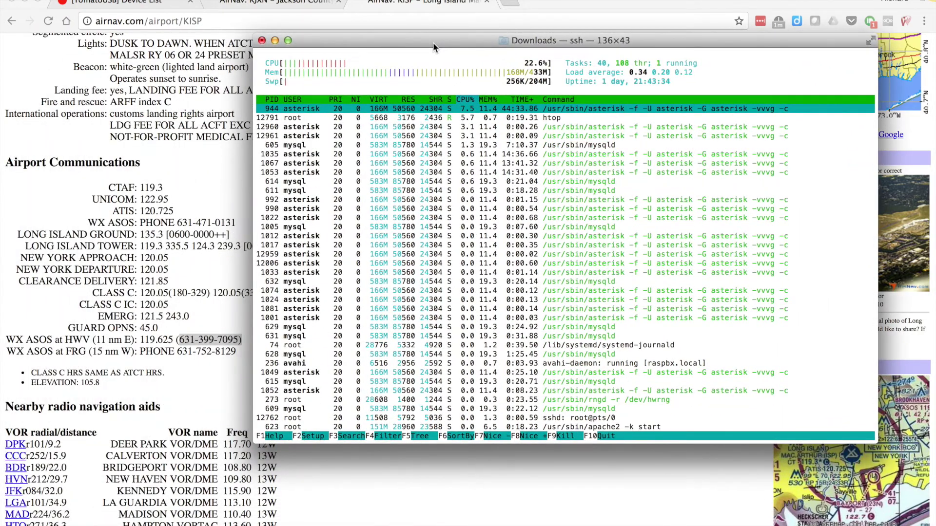